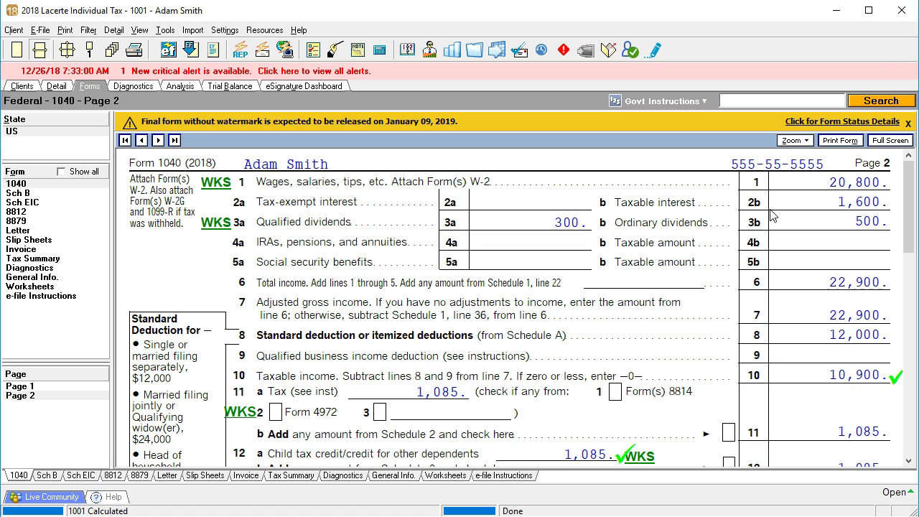
Step: Switch to the browser to view the 2019 Form 1099-G PDF, and return to Lacerte
key("alt+Tab")
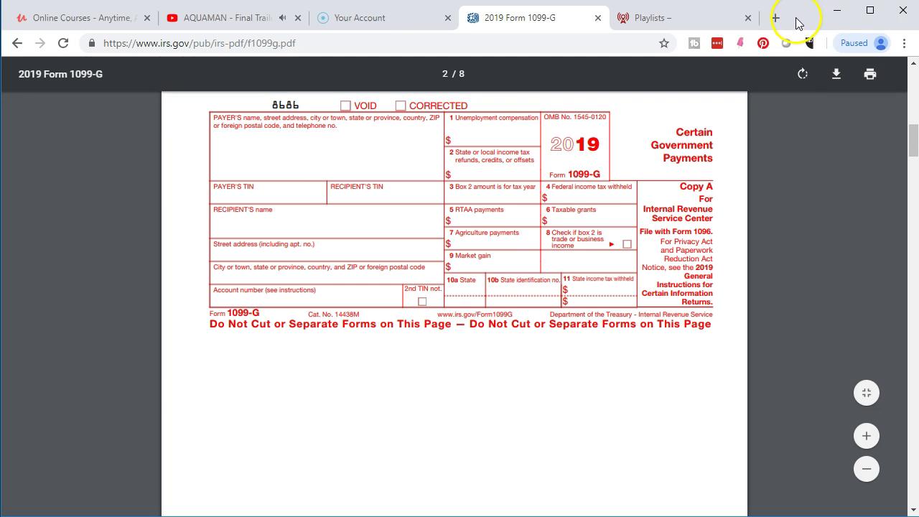
left_click(869, 10)
left_click_drag(870, 28, 918, 32)
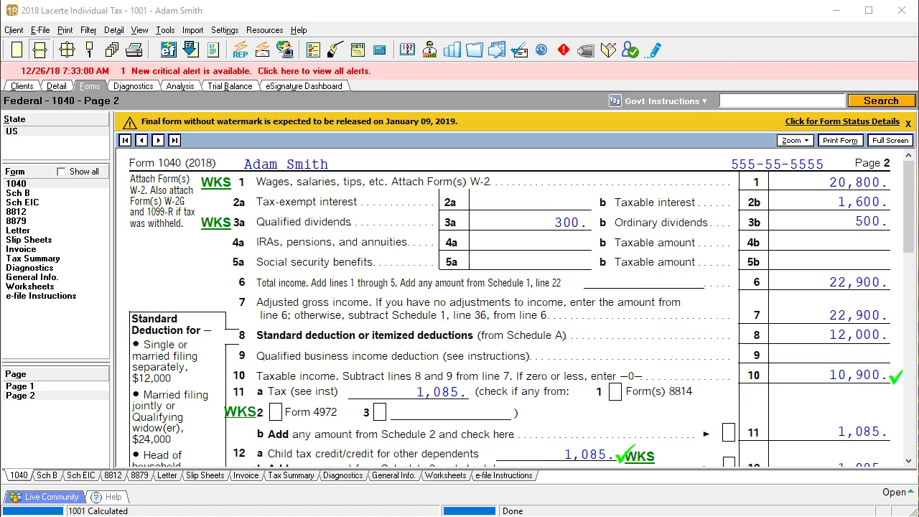
Step: Show all available forms in the form list and open Schedule 1
left_click(585, 343)
left_click(61, 175)
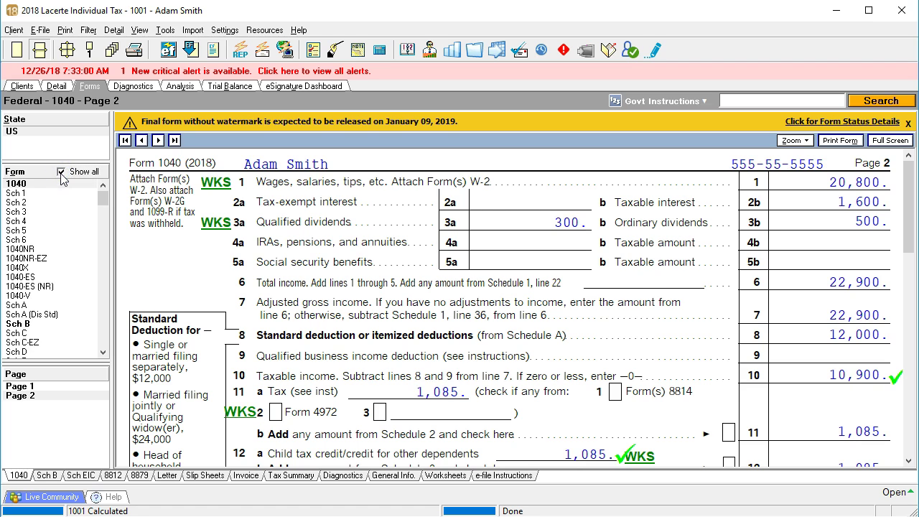
left_click(26, 196)
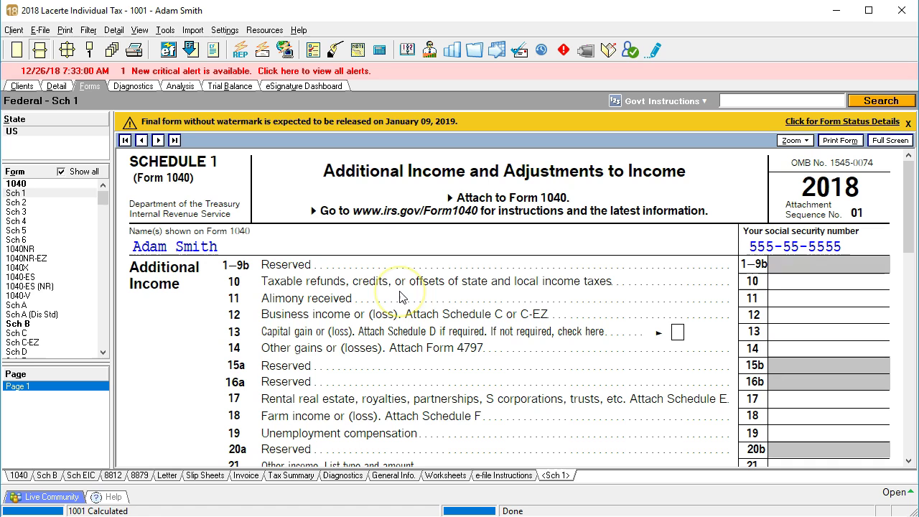
Step: Jump from Schedule 1 line 10 to its Taxable State Refund Worksheet input and dismiss the list of linked inputs
right_click(800, 291)
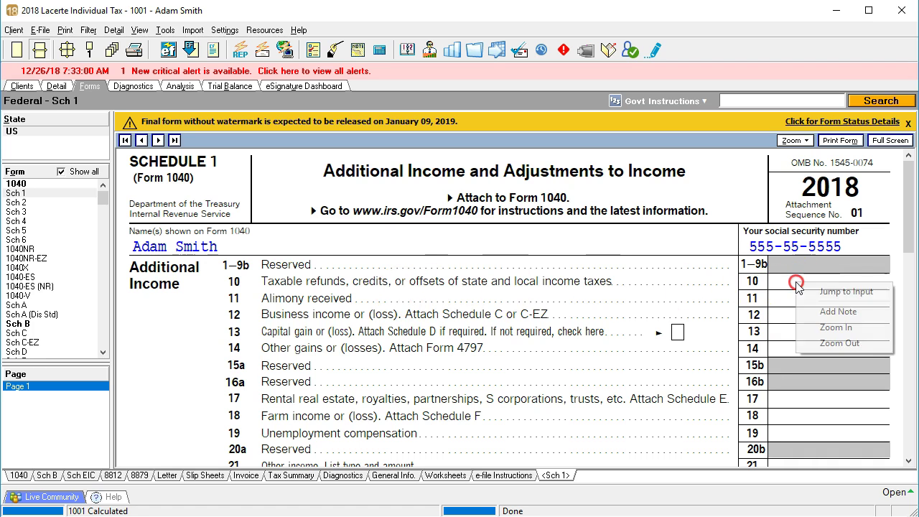
left_click(826, 292)
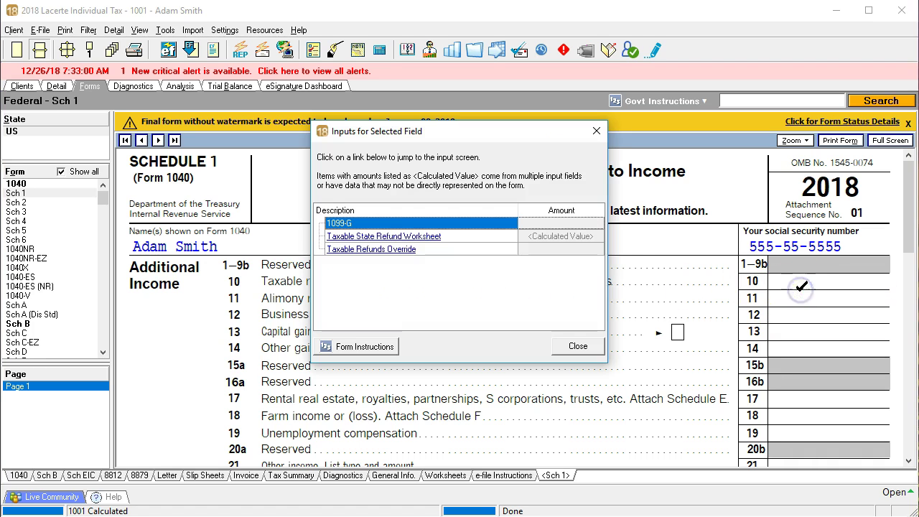
left_click(409, 238)
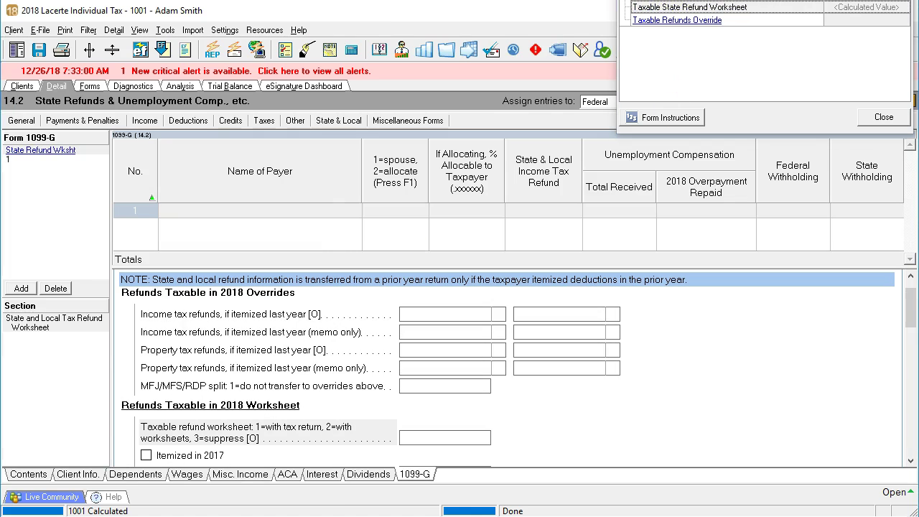
left_click(884, 117)
Step: Enter State of California as the Form 1099-G payer with a state and local income tax refund of 600
left_click(249, 214)
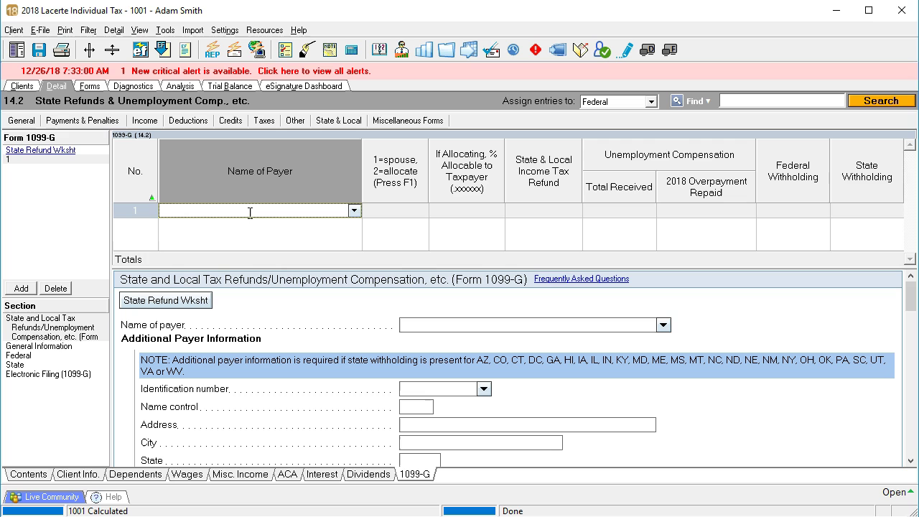
type("State")
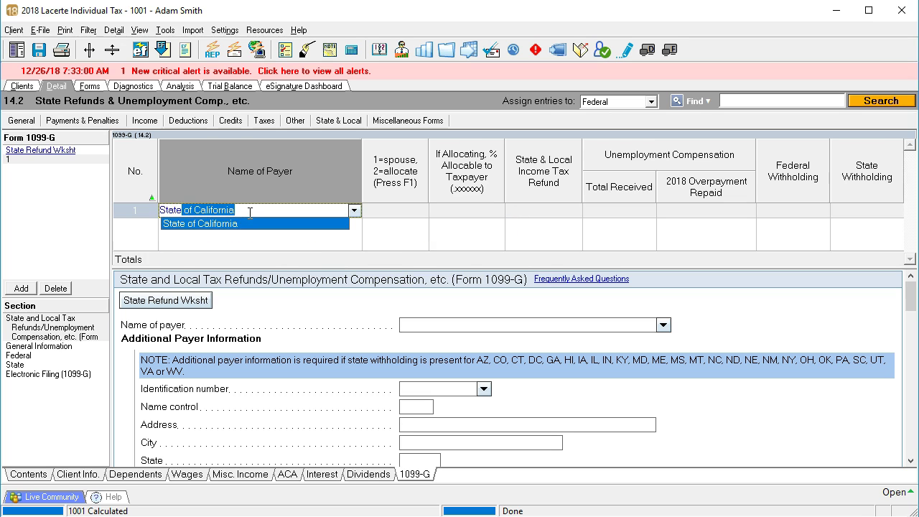
key("Tab")
key("Tab")
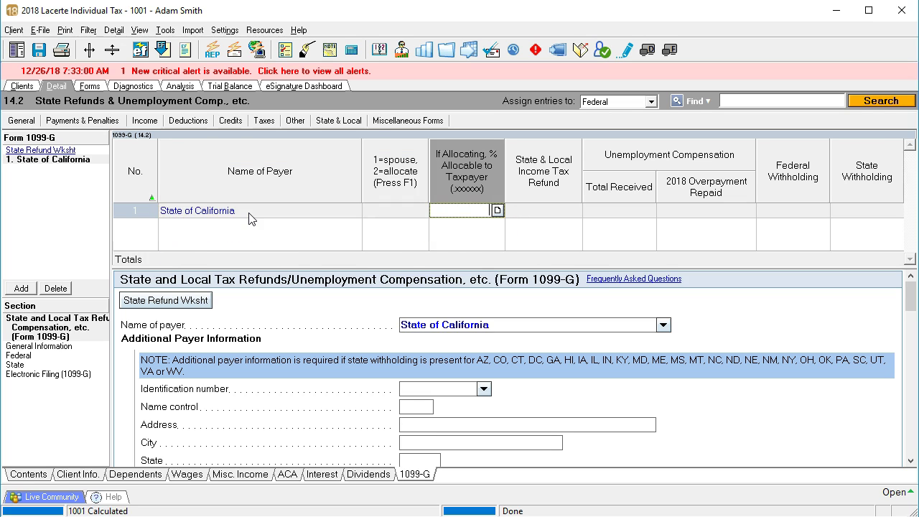
left_click(222, 281)
key("Tab")
type("600")
key("Tab")
left_click(245, 291)
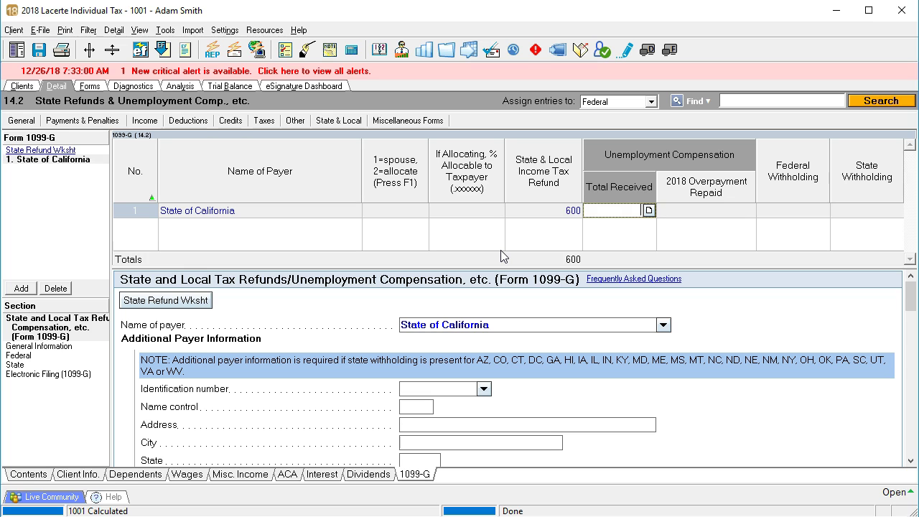
Step: Check line 10 on Schedule 1, and view Schedule A and Form 1040 page 1
left_click(89, 85)
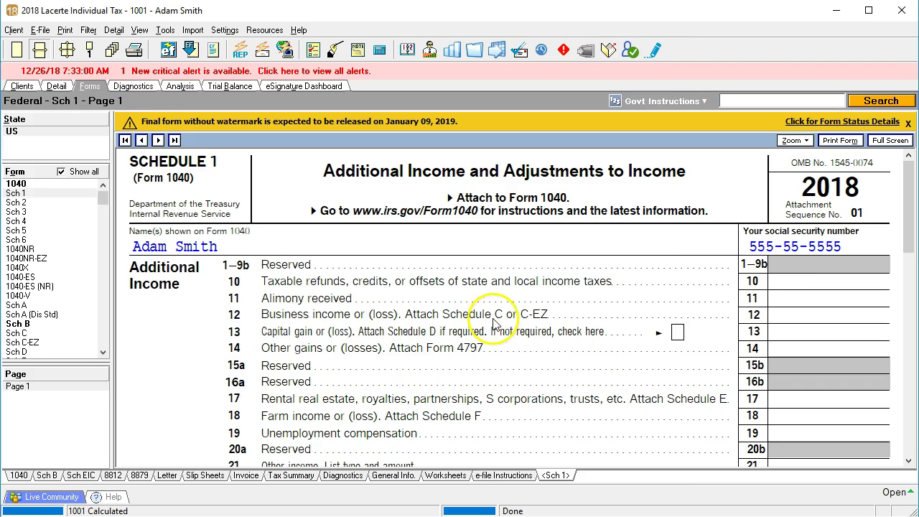
left_click(789, 282)
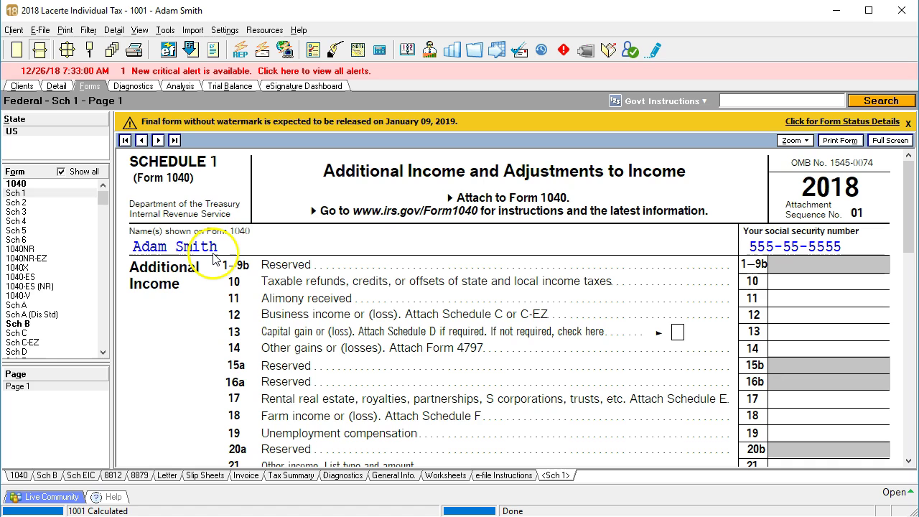
left_click(24, 307)
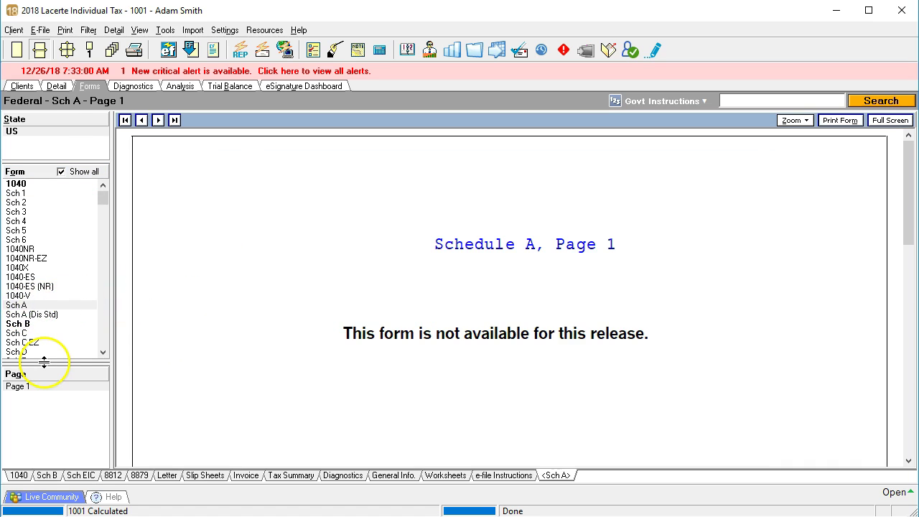
left_click(22, 183)
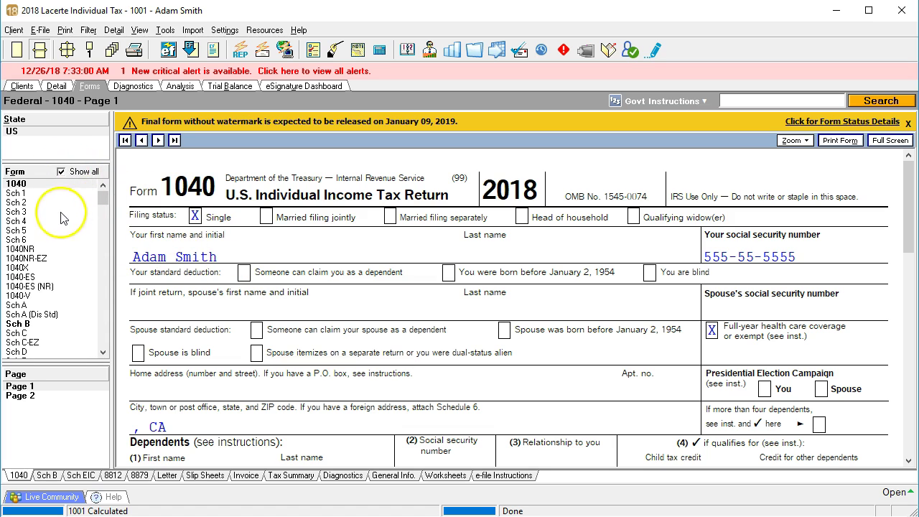
Step: Jump from Schedule 1 line 21 to its Other Income input and dismiss the list of linked inputs
left_click(25, 193)
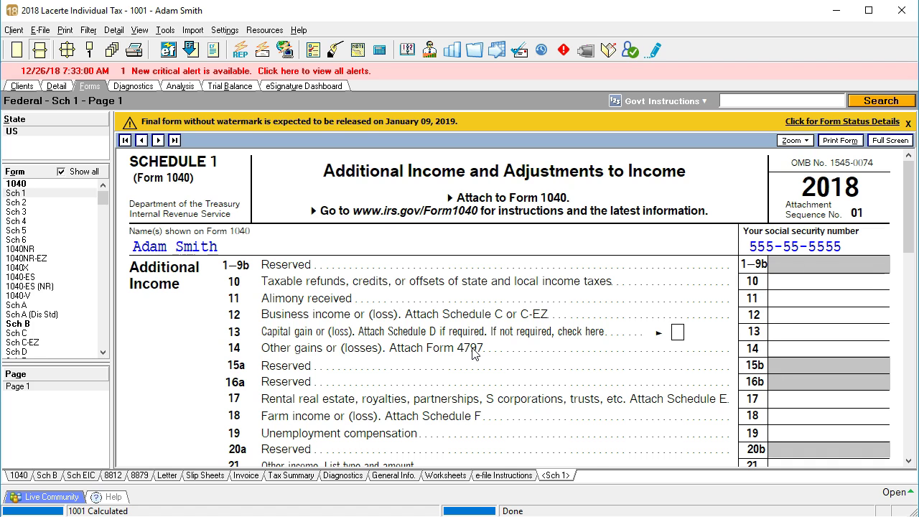
scroll(474, 351, "down", 1)
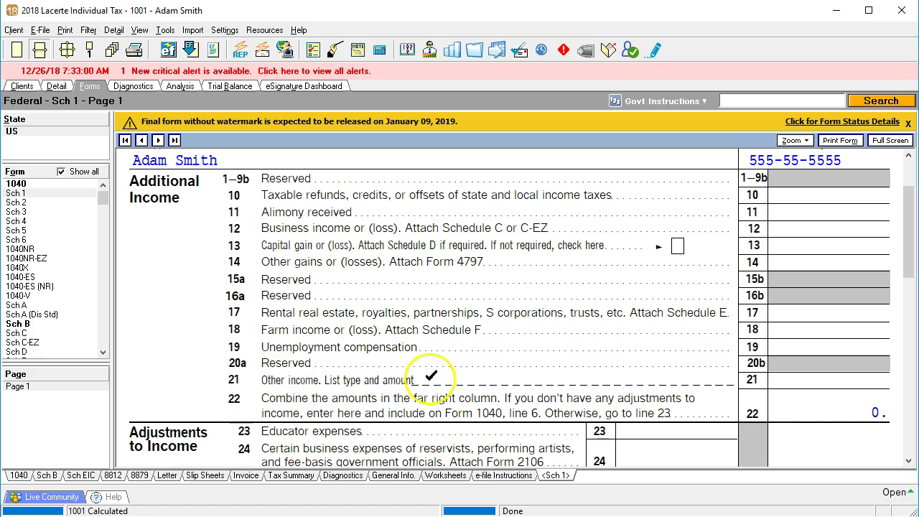
right_click(805, 386)
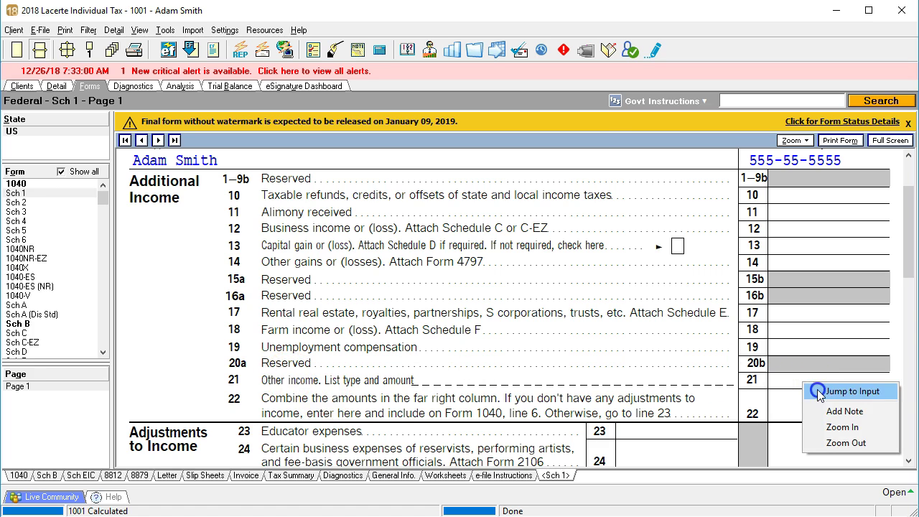
left_click(811, 391)
scroll(480, 280, "down", 1)
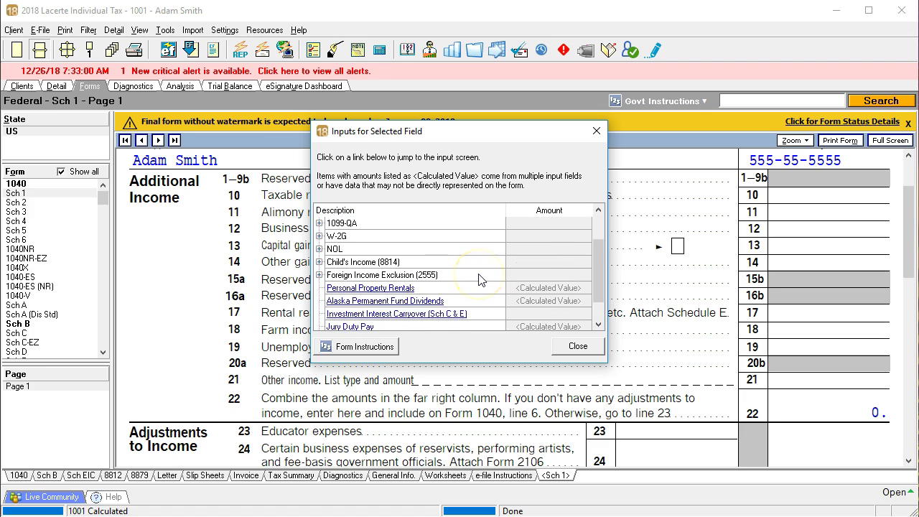
scroll(480, 280, "down", 1)
left_click(359, 314)
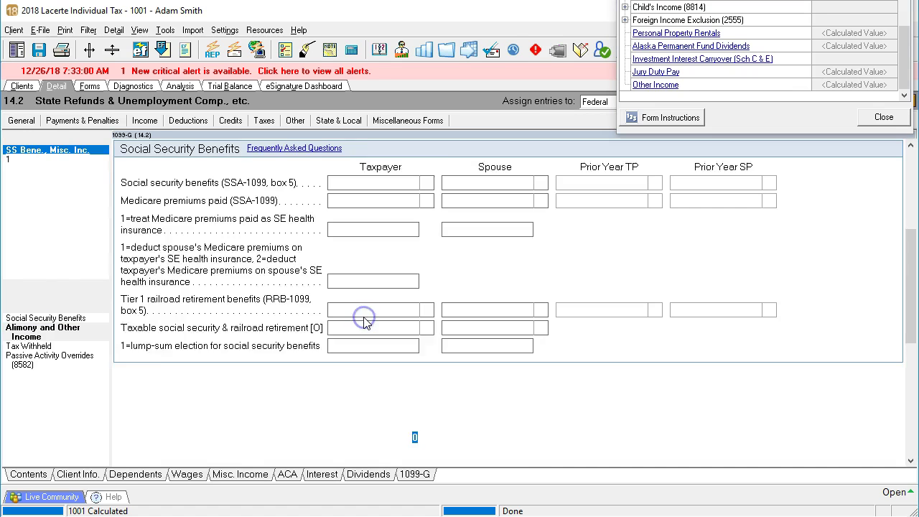
left_click(884, 118)
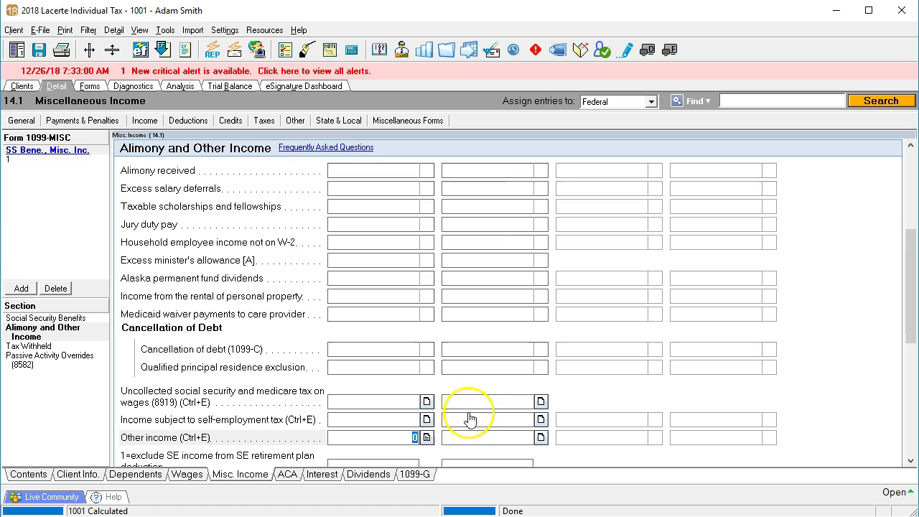
Step: Set the Winnings amount to 1,000 in the taxpayer's other income details
left_click(426, 437)
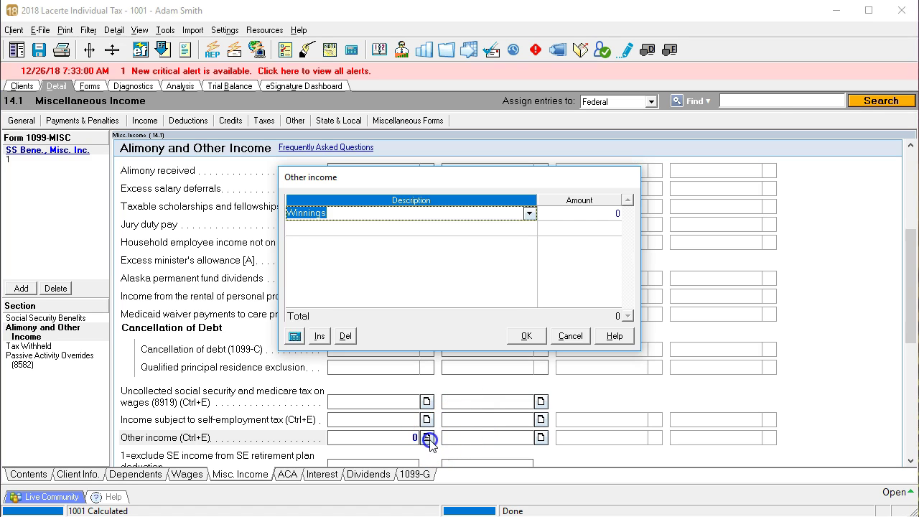
key("Tab")
type("1000")
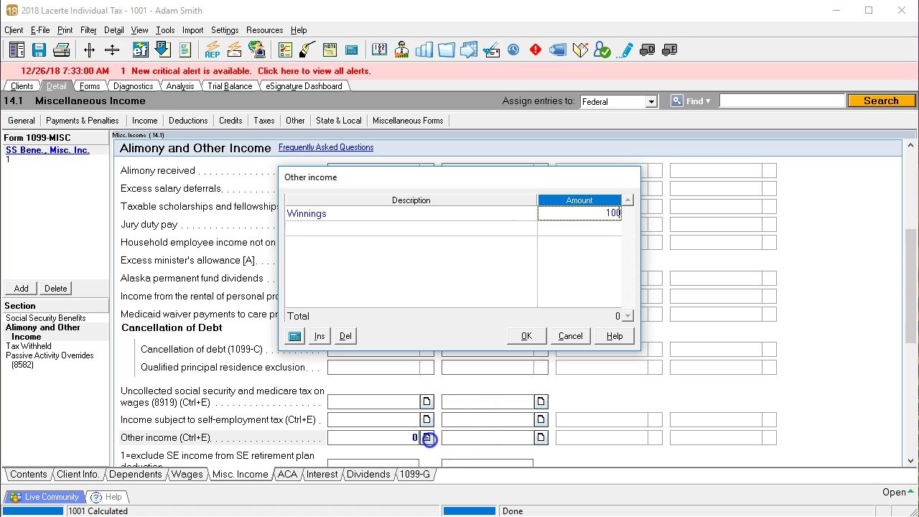
key("Tab")
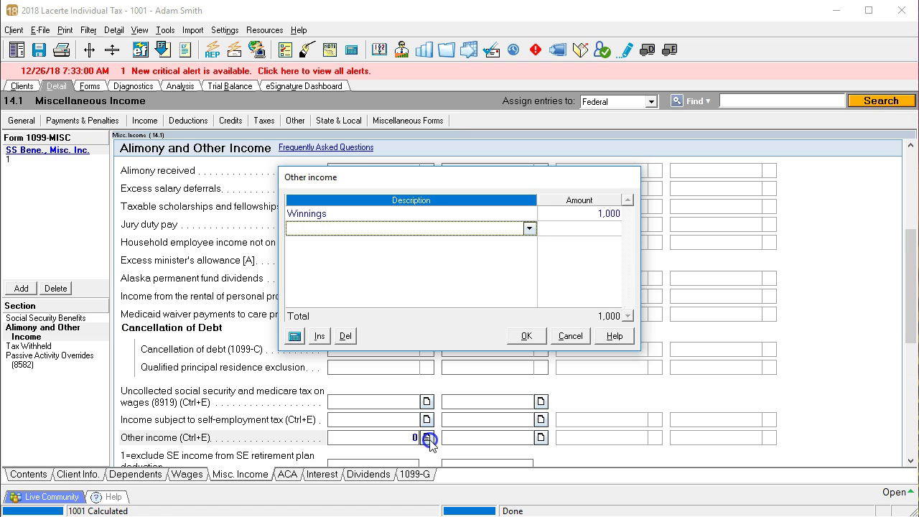
left_click(517, 338)
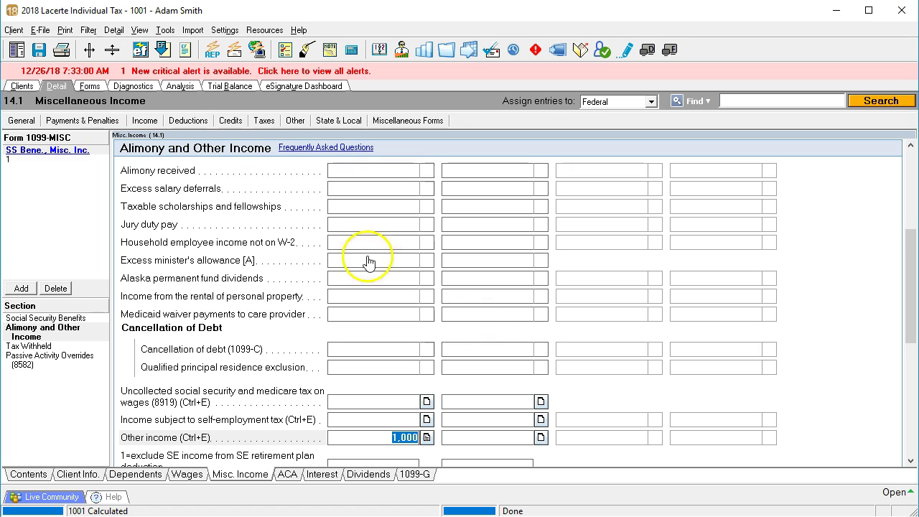
Step: Check the other income on Schedule 1 and its effect on Form 1040 page 2
left_click(90, 87)
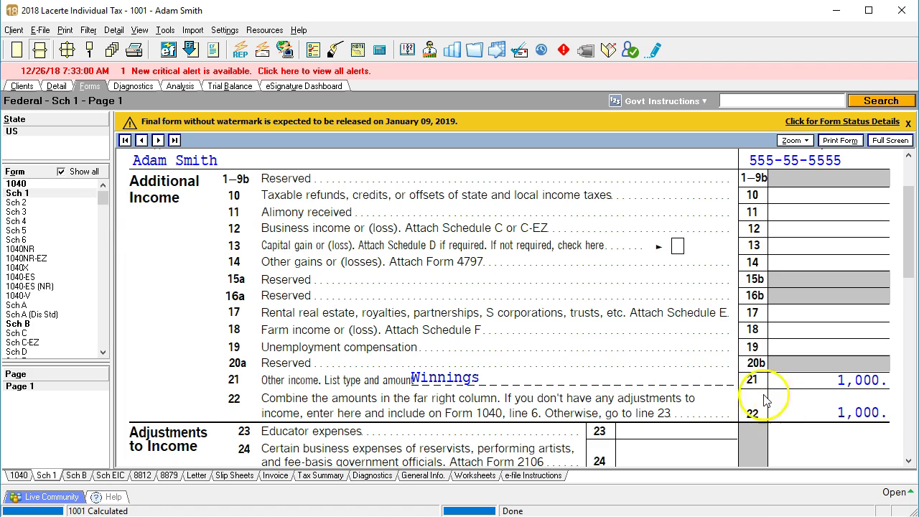
left_click(21, 184)
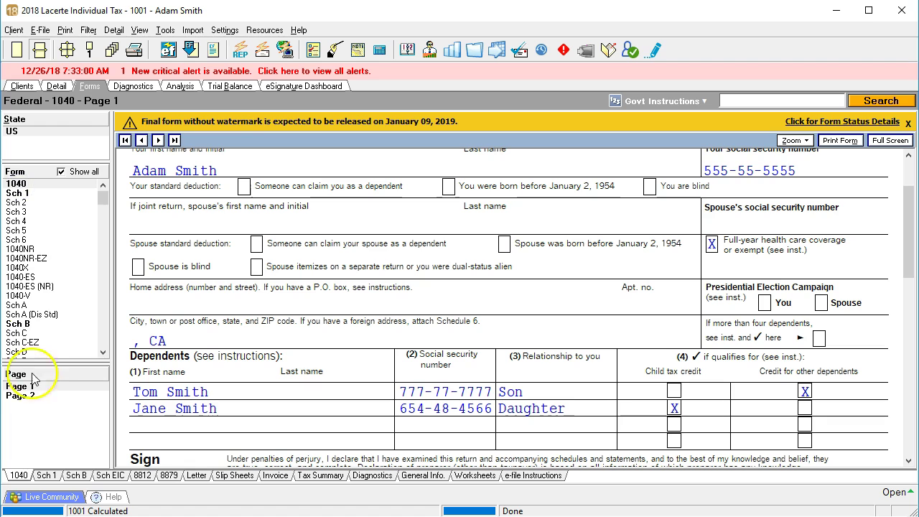
left_click(33, 397)
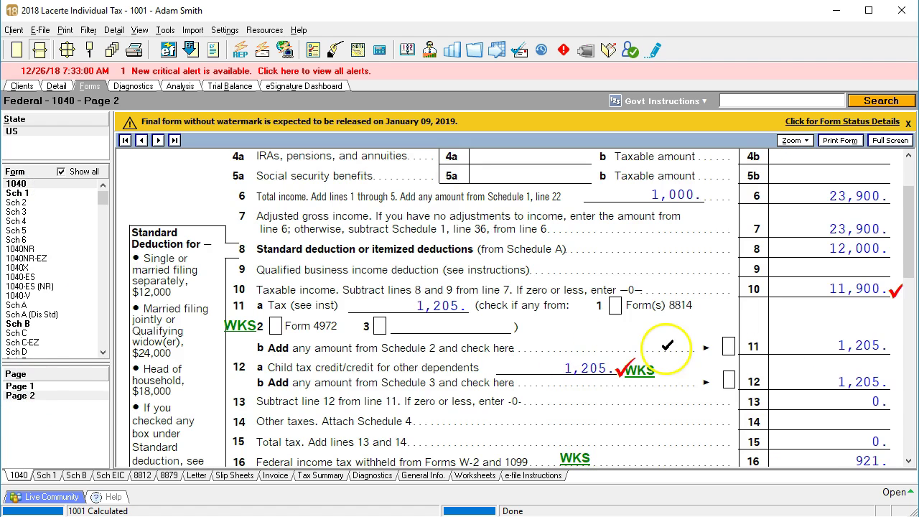
scroll(668, 350, "up", 2)
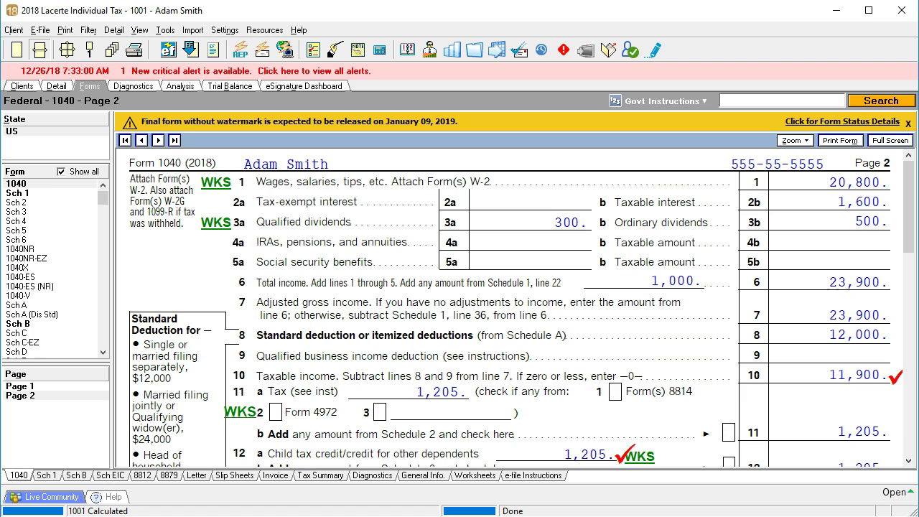
Step: Limit the form list to the forms used in the return and review the income lines on Form 1040 page 2
left_click(60, 172)
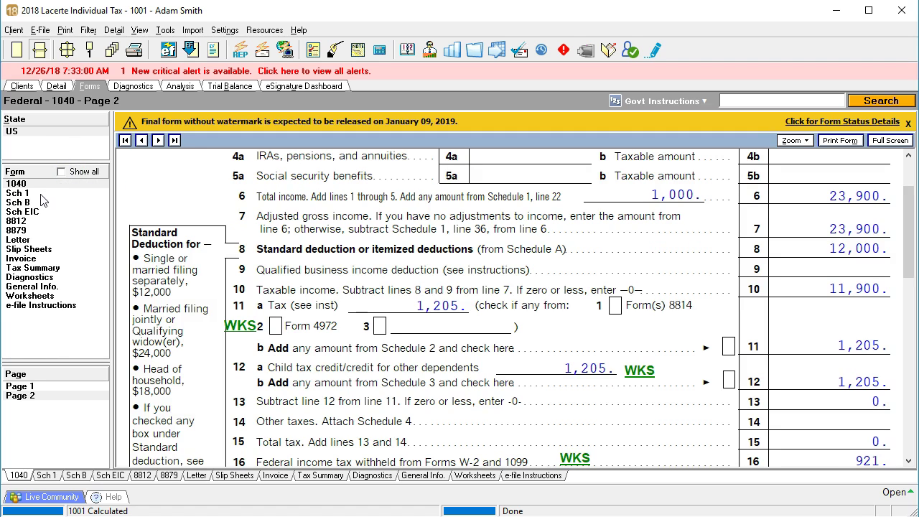
scroll(747, 338, "up", 3)
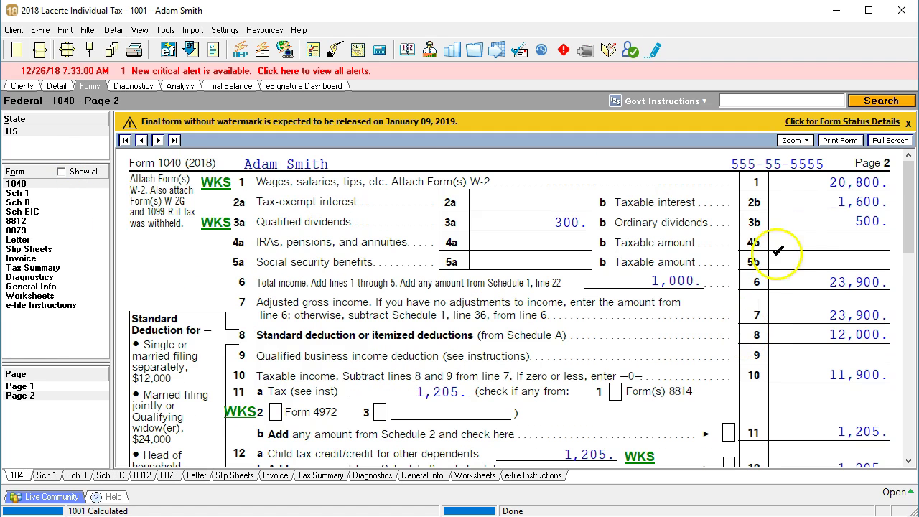
left_click(807, 201)
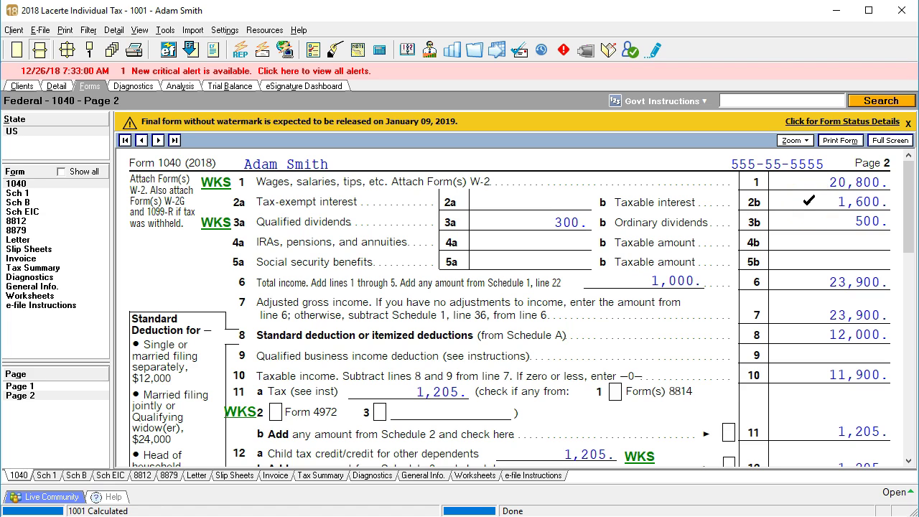
left_click(814, 241)
left_click(814, 241)
left_click(817, 281)
left_click(726, 290)
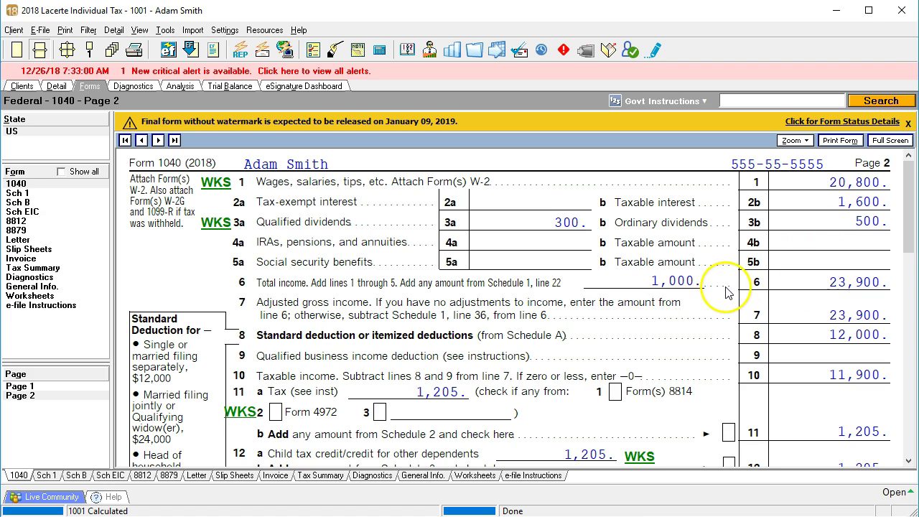
Step: Add review check marks to the amounts on lines 6, 7 and 8 of Form 1040 page 2
left_click(811, 280)
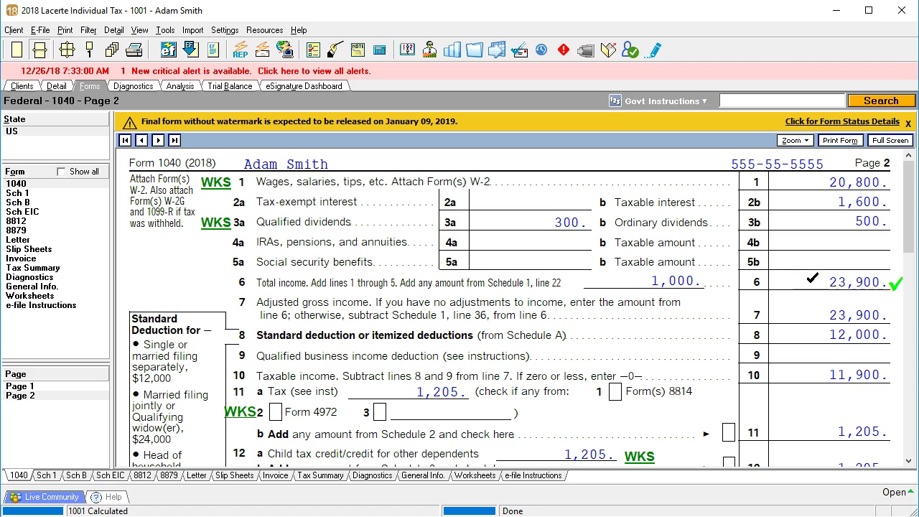
left_click(811, 314)
left_click(810, 334)
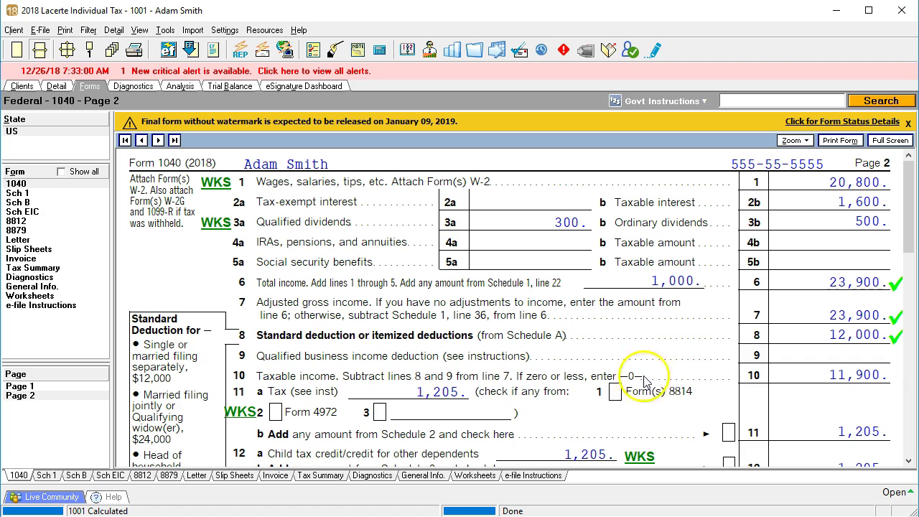
Step: Add review check marks to the amounts on lines 10, 11 and 12a of Form 1040 page 2
left_click(809, 369)
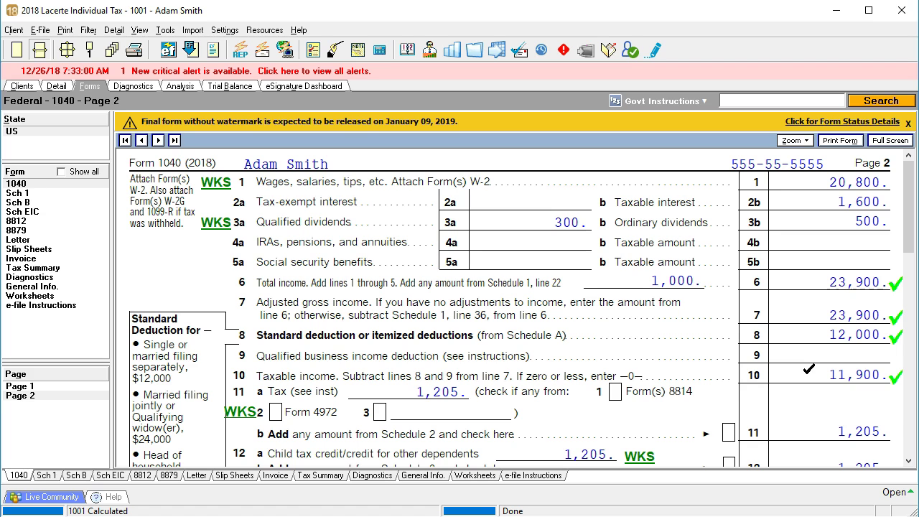
scroll(809, 369, "down", 3)
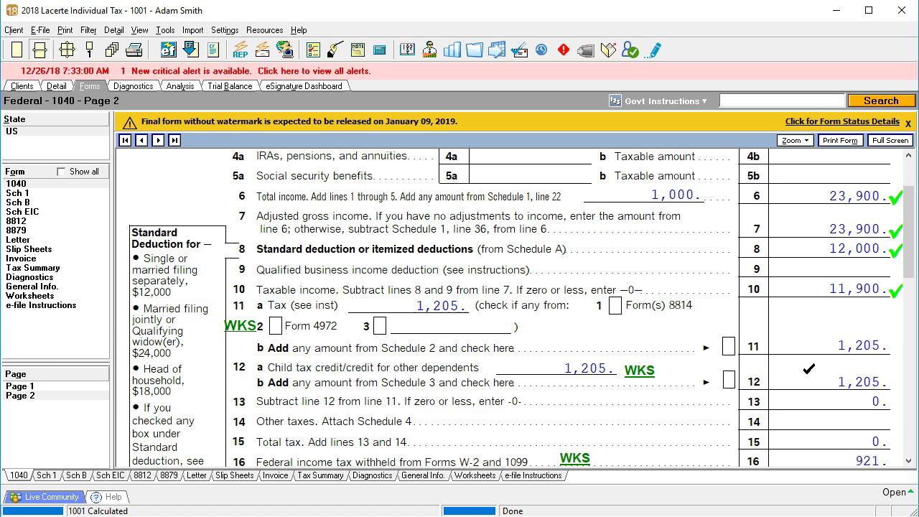
left_click(813, 335)
scroll(813, 335, "down", 3)
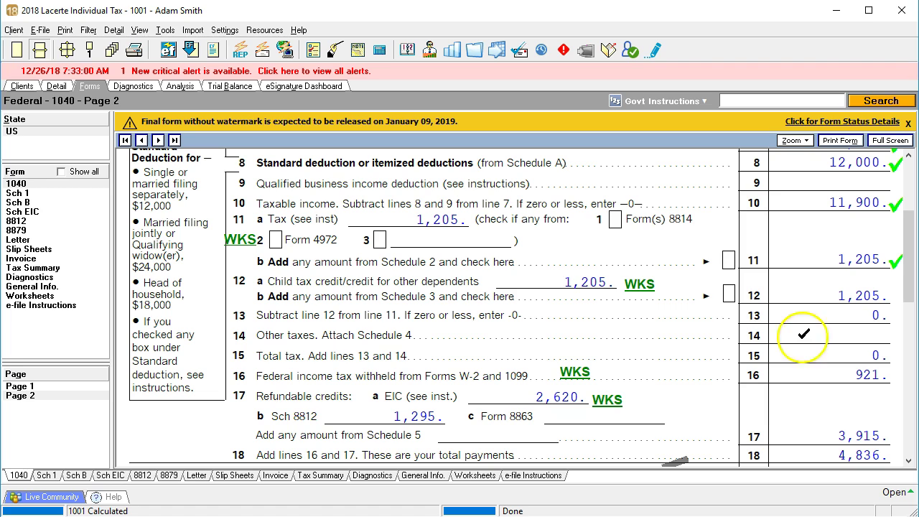
left_click(554, 278)
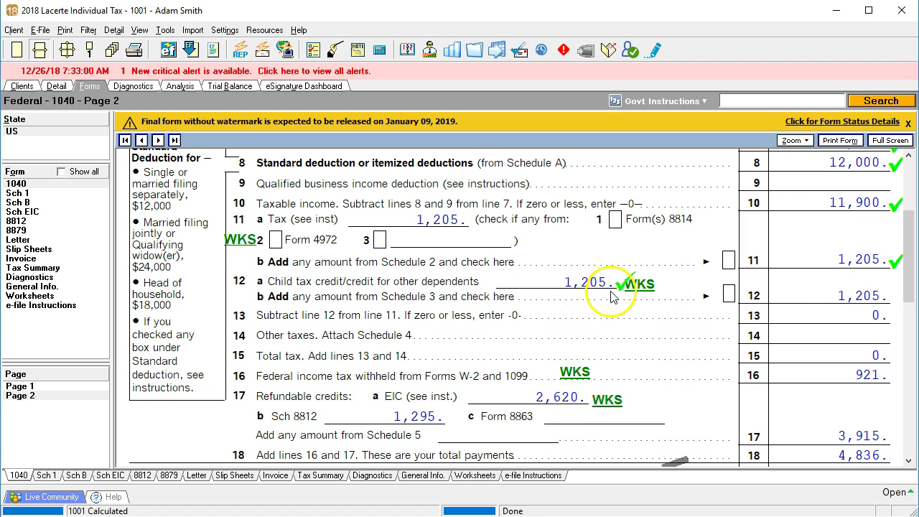
Step: Add review check marks to the amounts on lines 13, 16, 17a, 17b, 17 and 19 of Form 1040 page 2
left_click(806, 310)
left_click(812, 370)
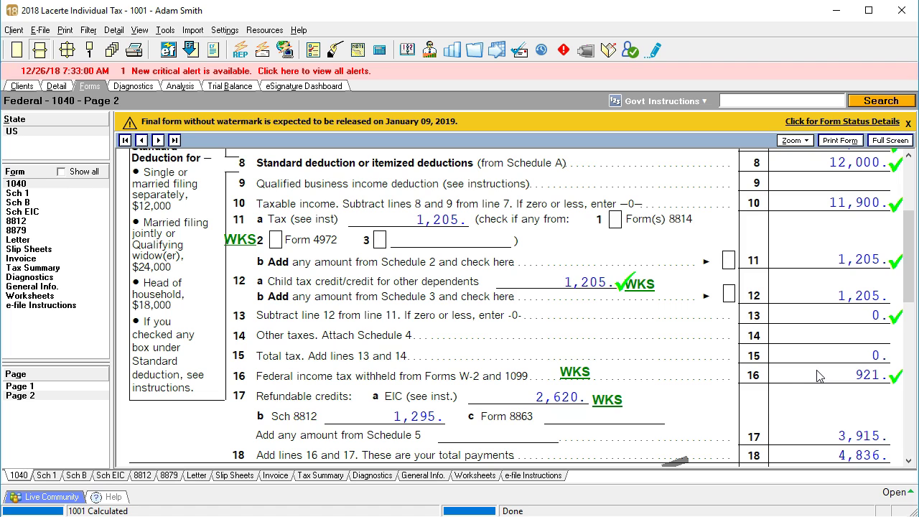
left_click(528, 394)
left_click(374, 417)
scroll(800, 434, "down", 3)
left_click(818, 384)
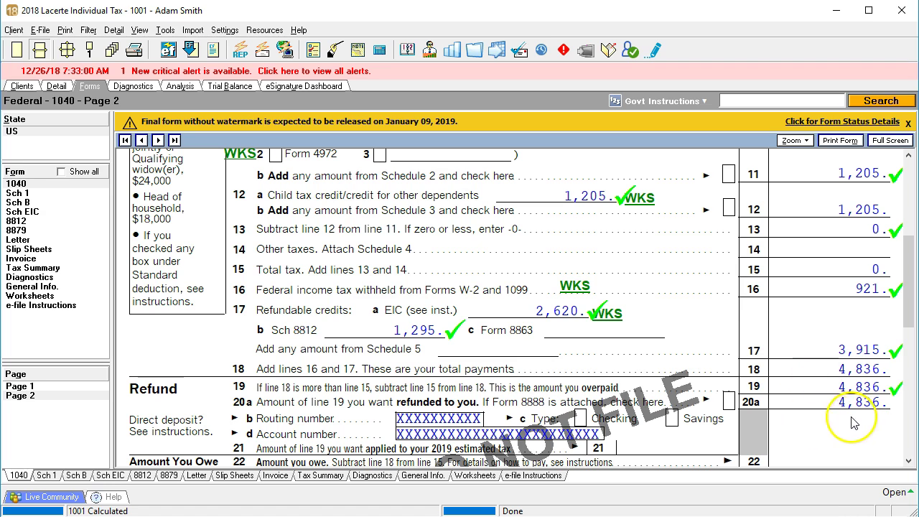
Step: Review the federal Tax Summary from income and deductions through credits, payments, refund and marginal tax rate
left_click(30, 267)
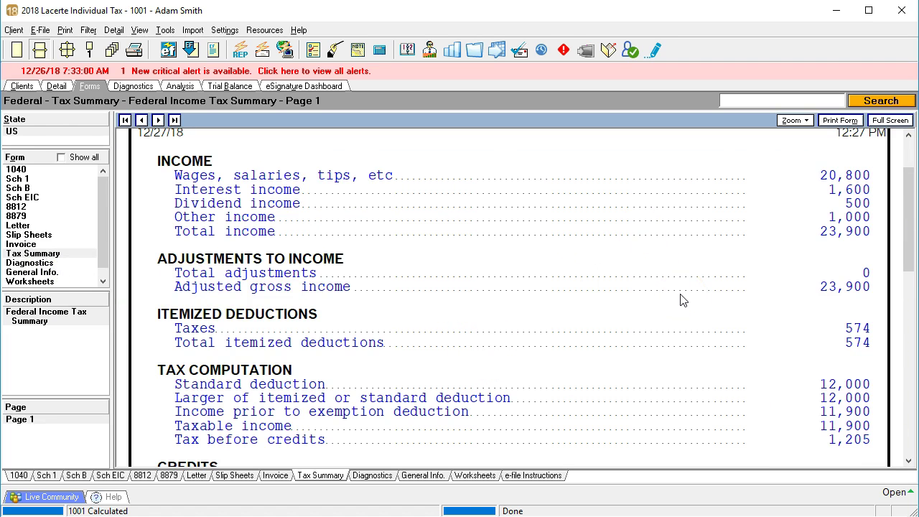
scroll(695, 352, "down", 2)
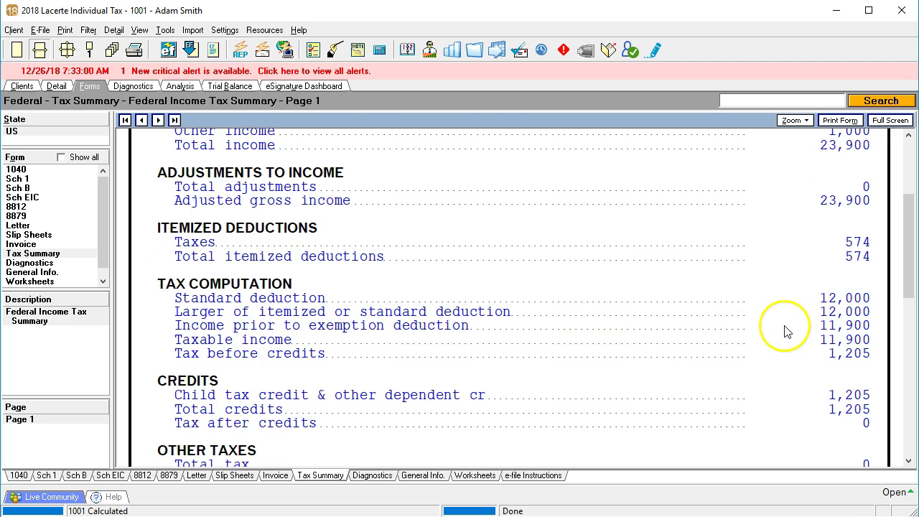
scroll(794, 345, "down", 2)
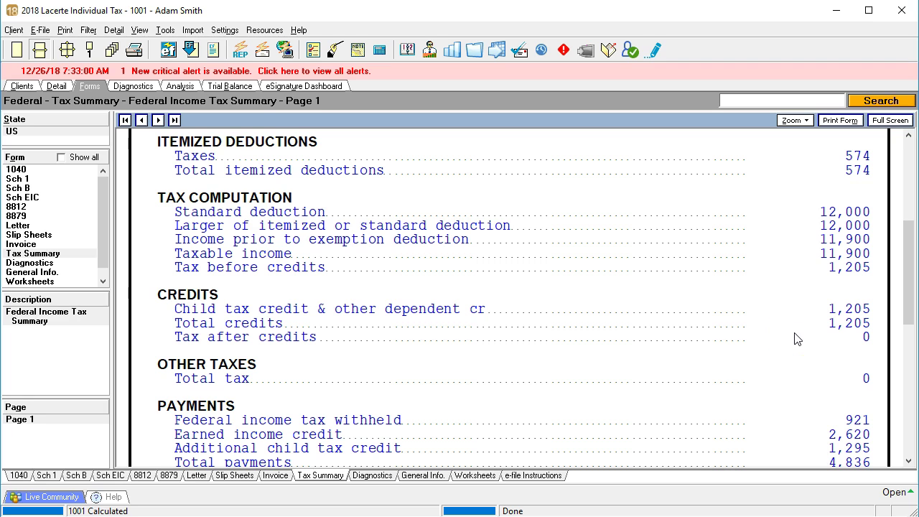
scroll(796, 339, "down", 2)
scroll(796, 323, "down", 2)
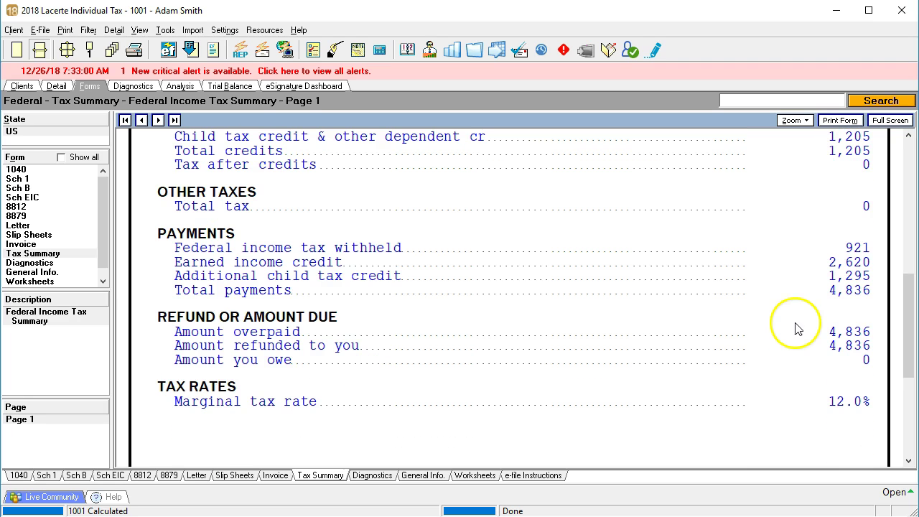